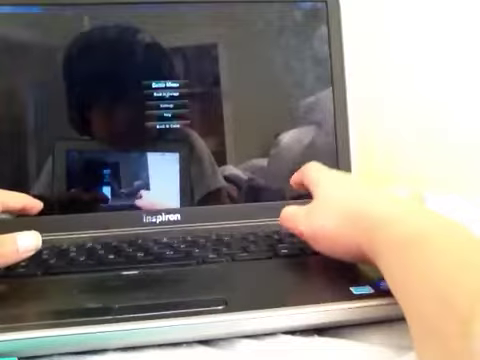
key(Return)
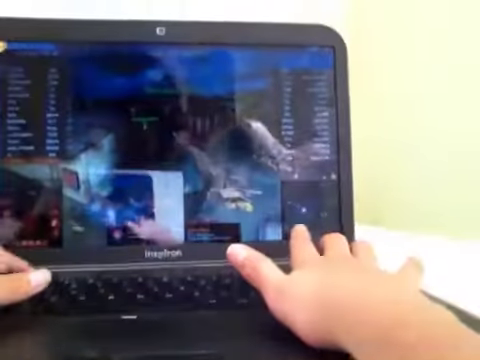